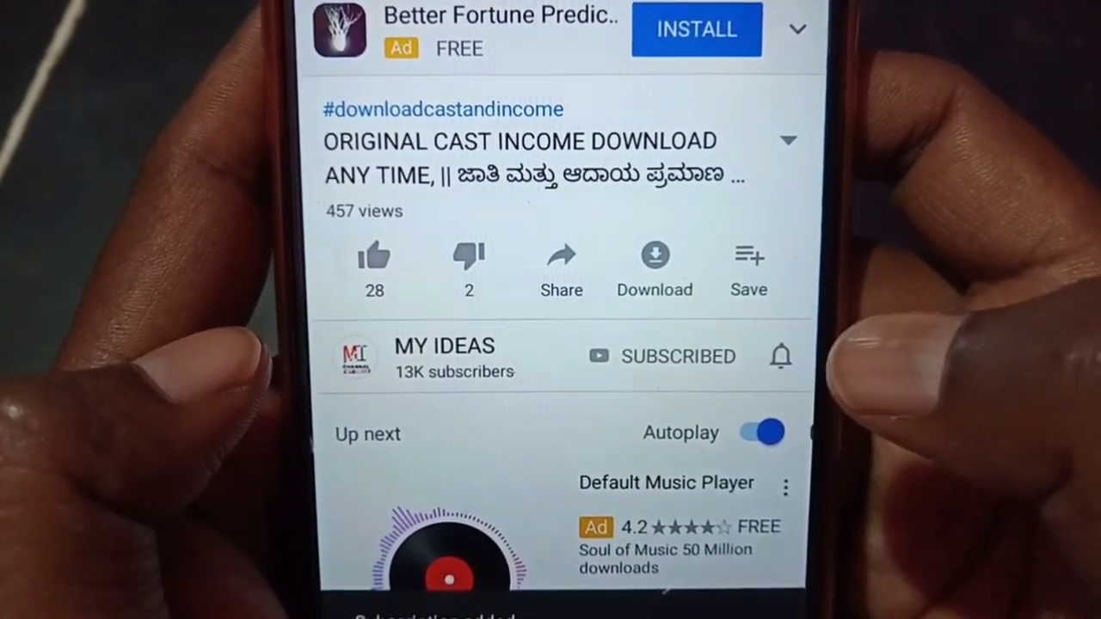
Set MY IDEAS channel notifications to All, like the cast income video, and bring up Share.
left_click(777, 356)
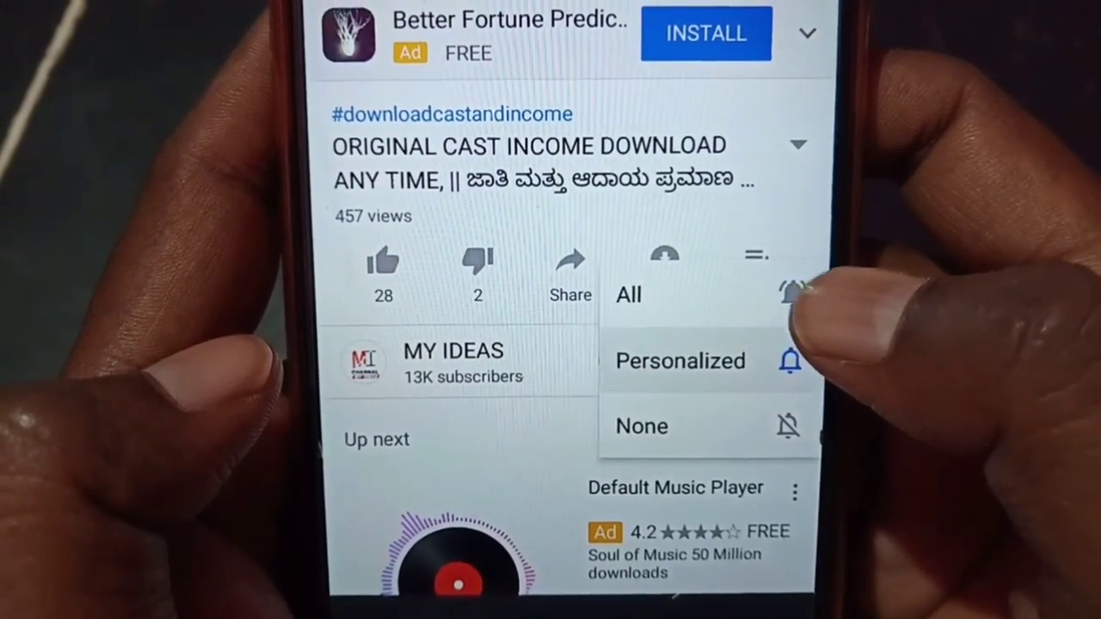
left_click(799, 295)
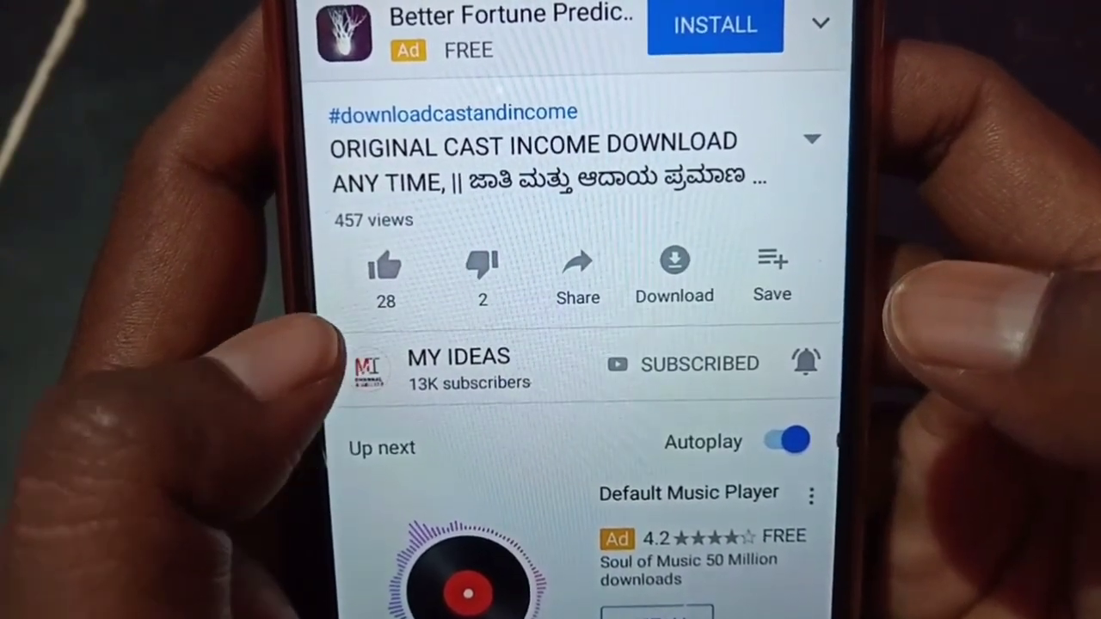
left_click(385, 268)
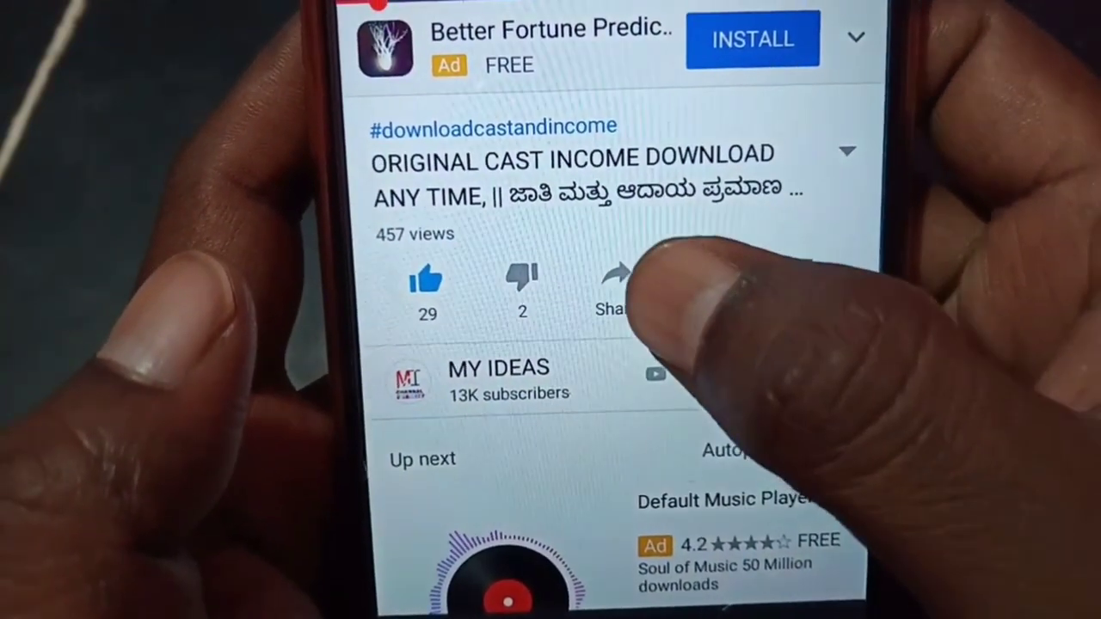
left_click(634, 288)
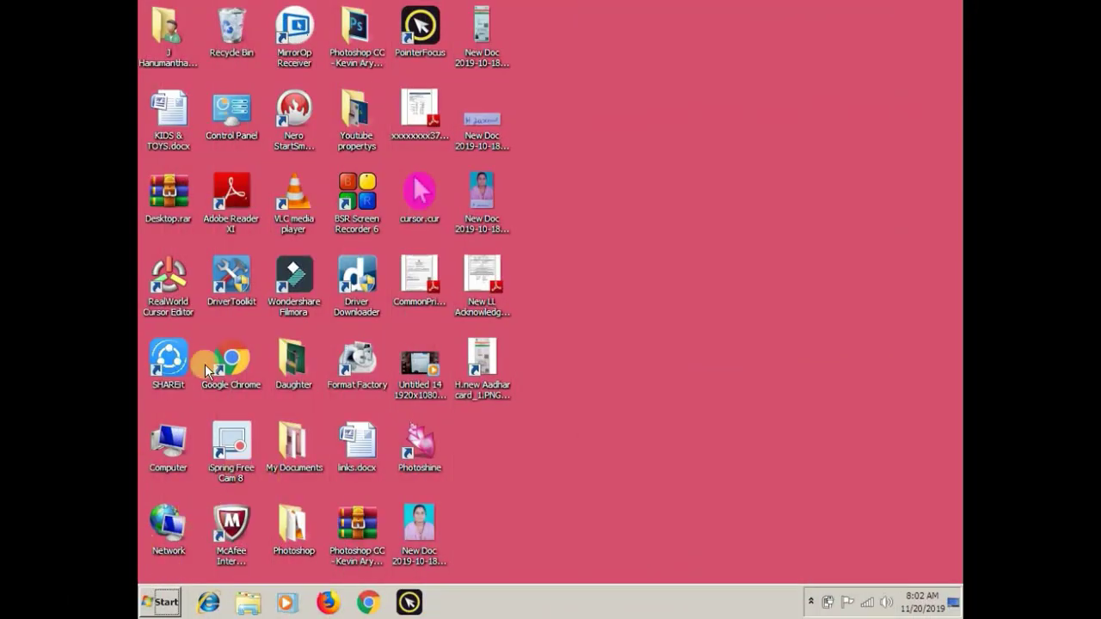
Launch Chrome in a maximized window and go to the suggested uidai.gov.in site.
double_click(229, 355)
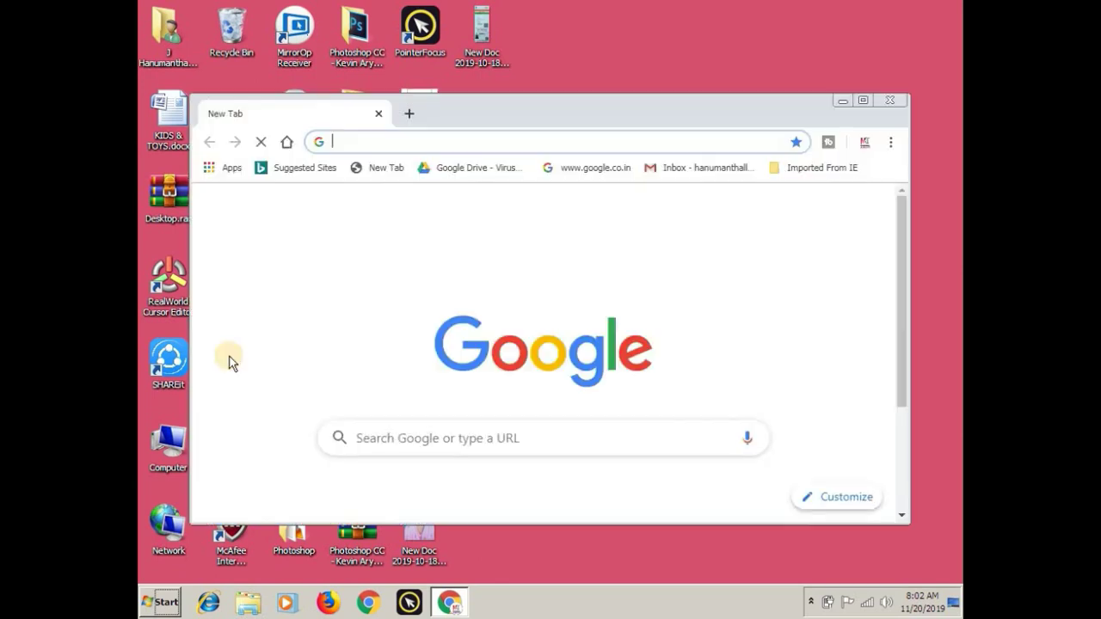
left_click(864, 100)
left_click(293, 43)
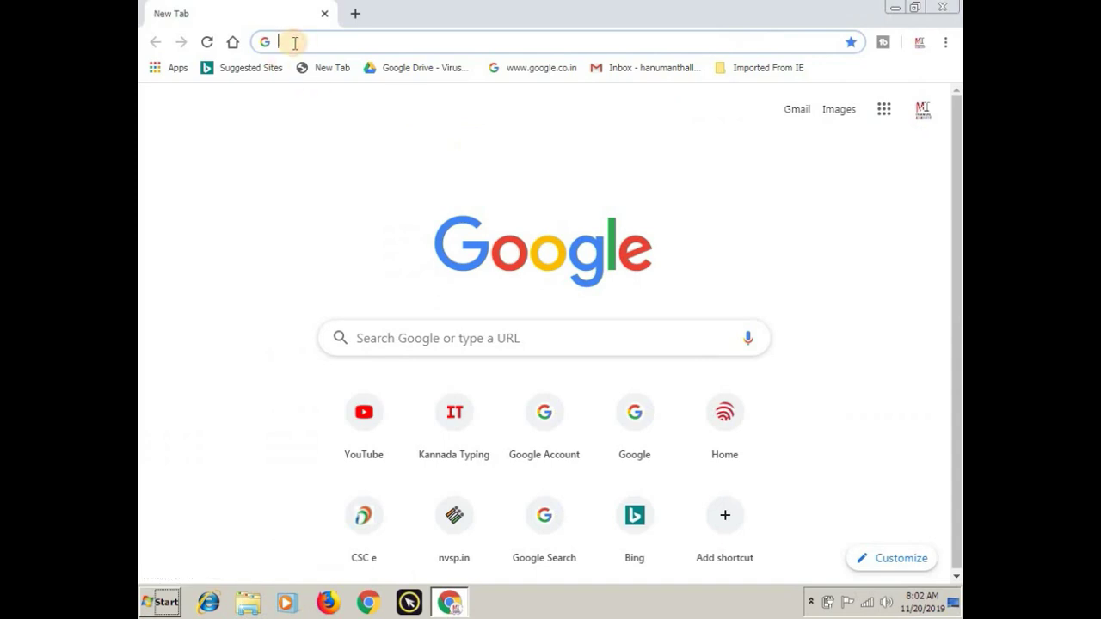
type("u")
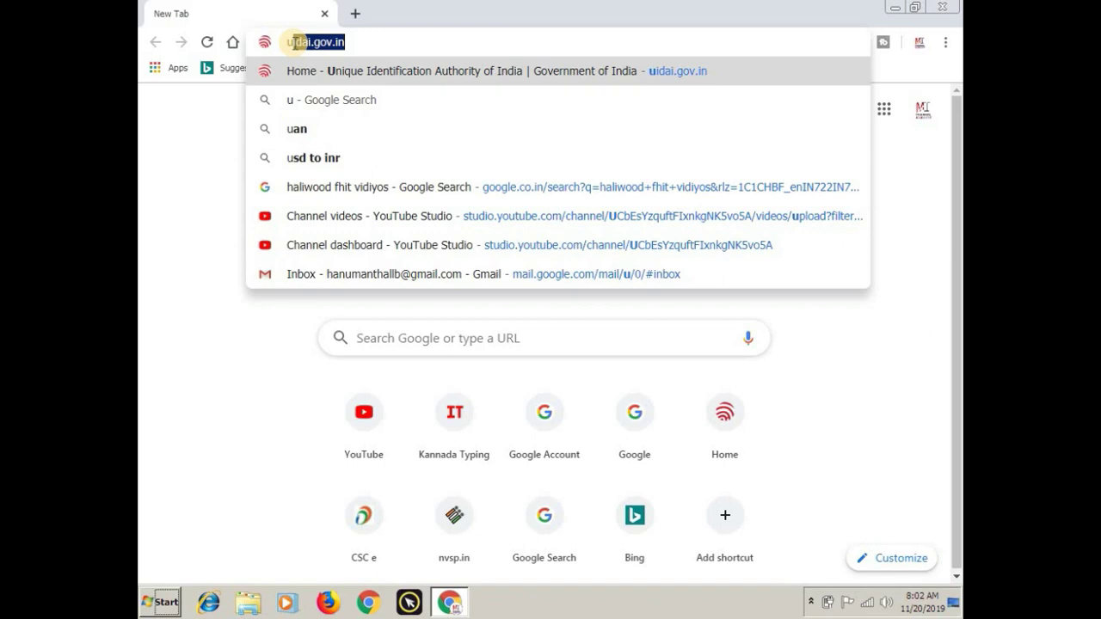
key("Return")
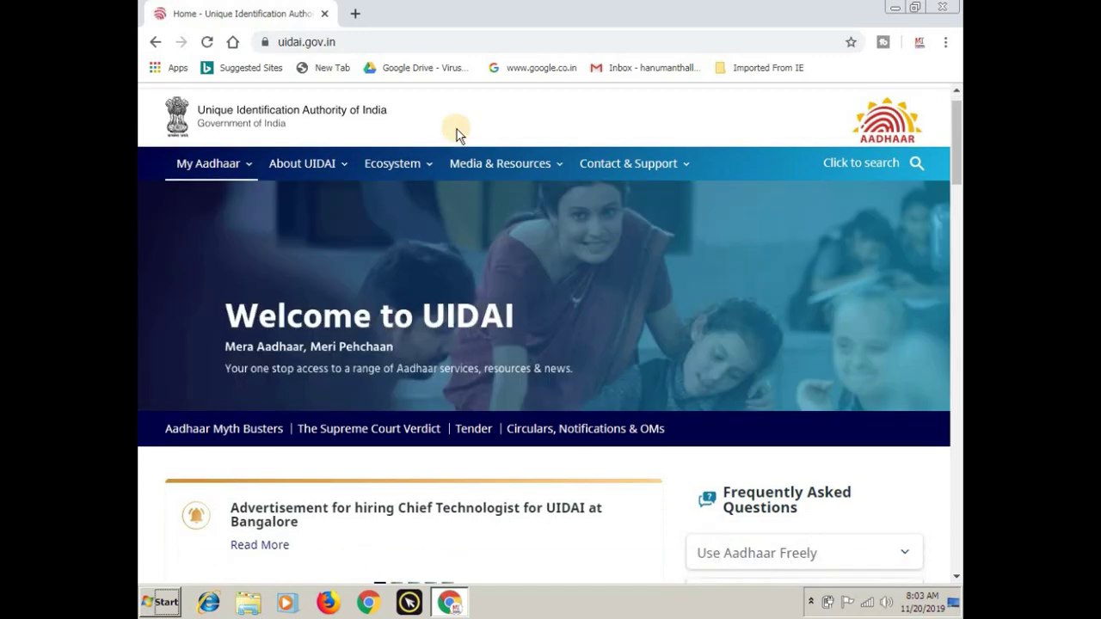
Scroll the UIDAI home page to Get Aadhaar and open the Download Aadhaar service.
scroll(456, 129, "down", 3)
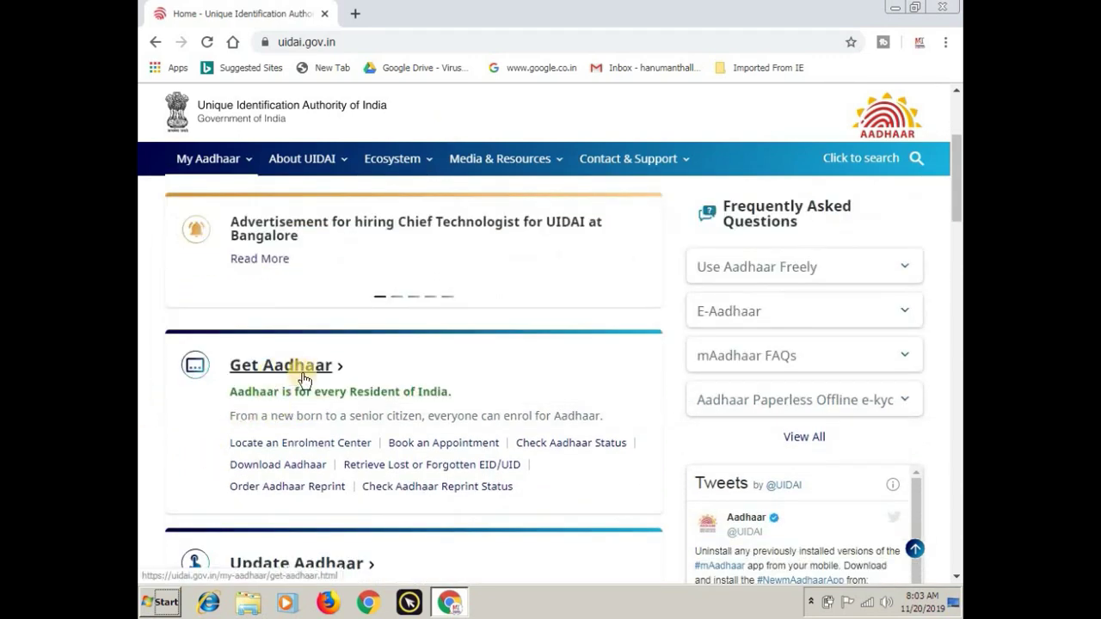
left_click(296, 466)
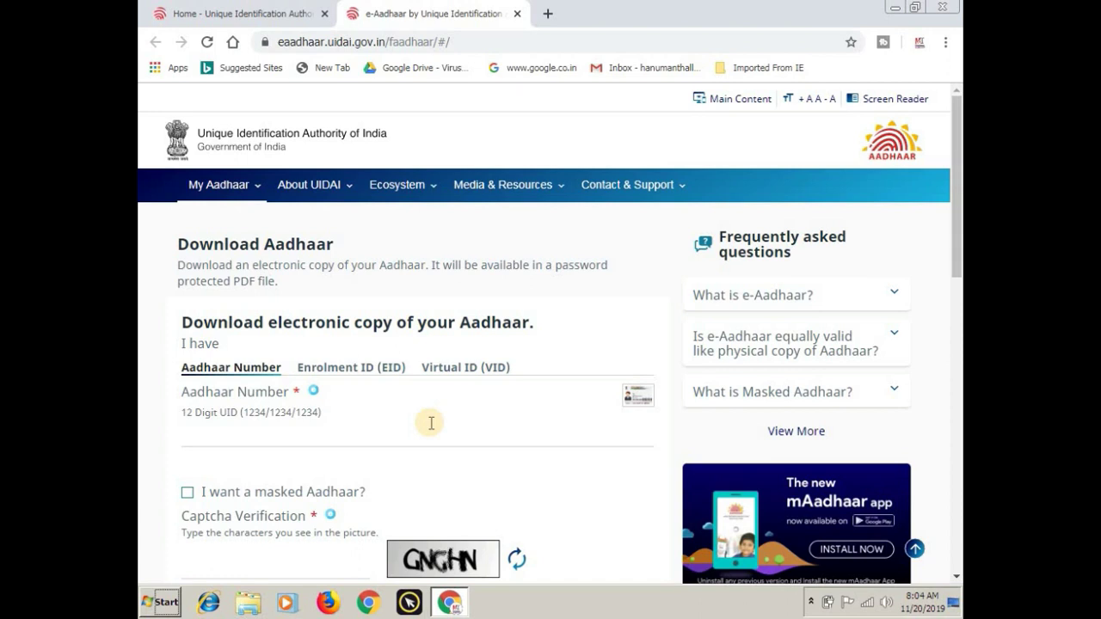
Enter the Aadhaar number and the captcha text 'gnghn' on the Download Aadhaar form.
left_click(225, 435)
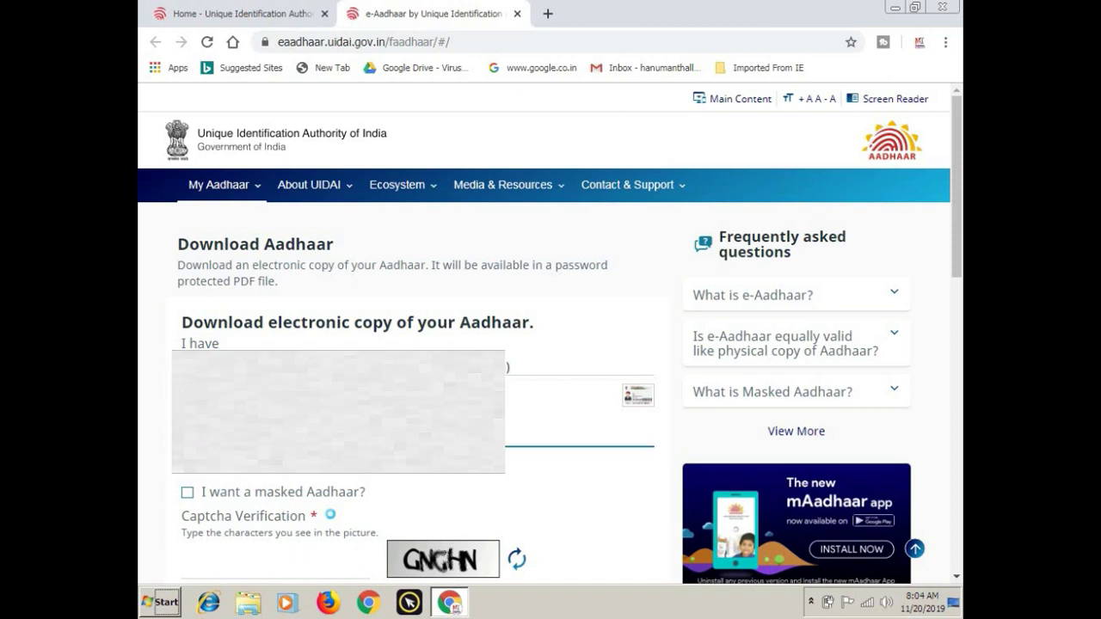
left_click(471, 484)
scroll(472, 484, "down", 1)
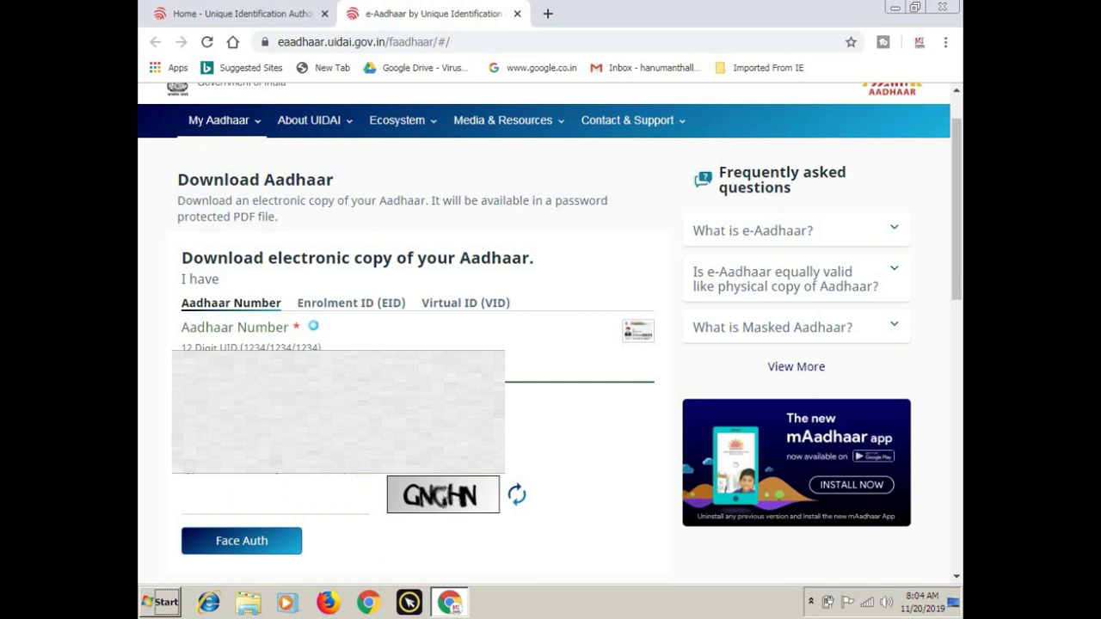
left_click(236, 505)
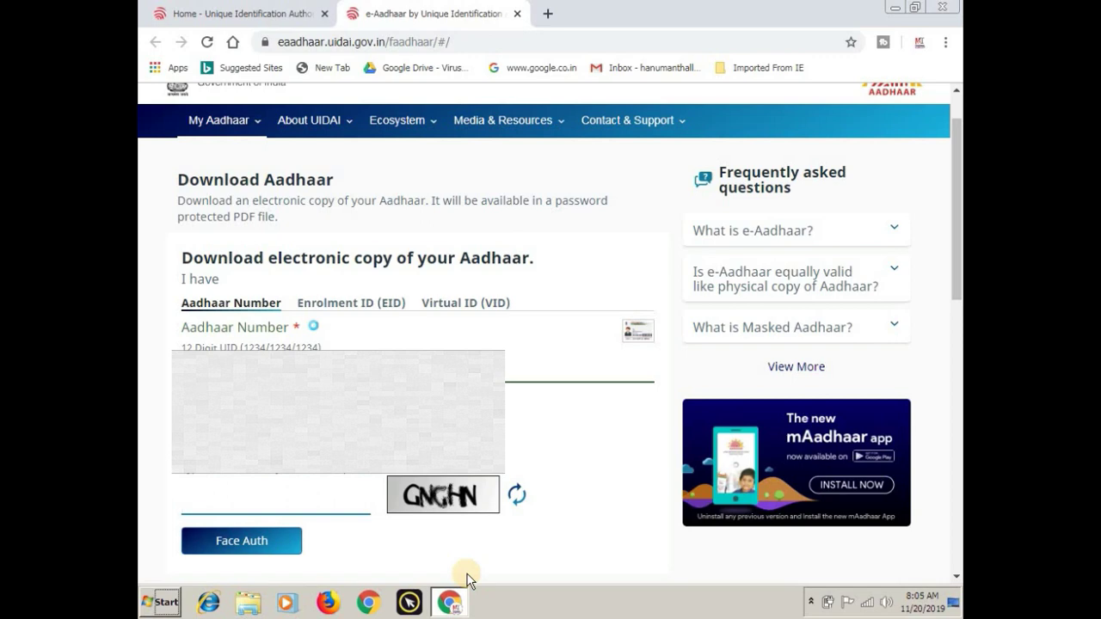
type("gnghn")
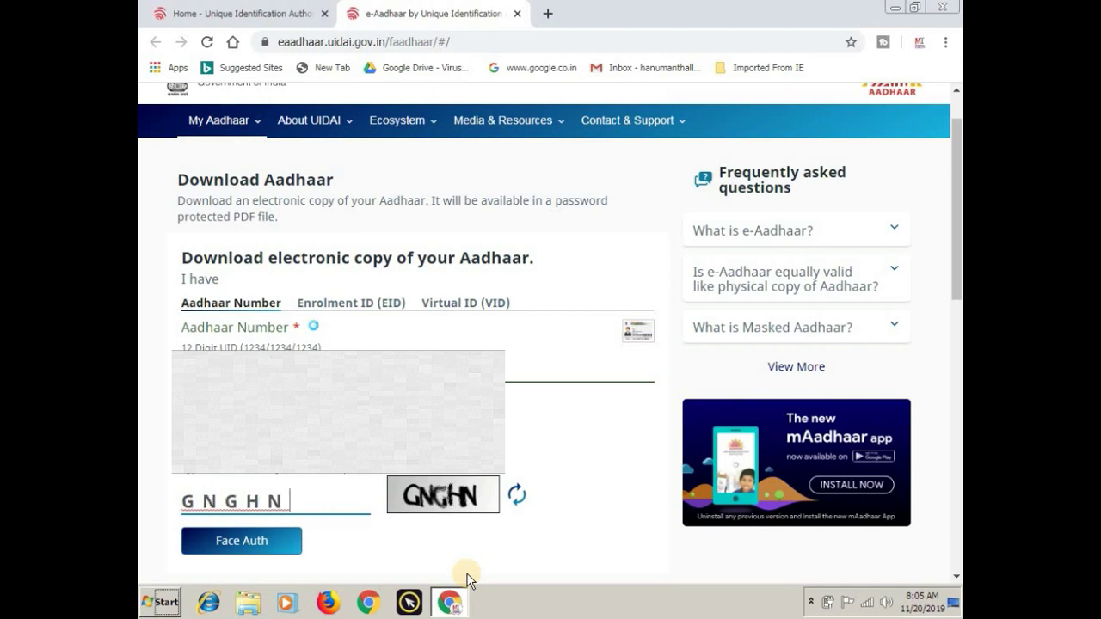
Start Face Auth, accept its instructions, and allow the site camera access.
left_click(275, 544)
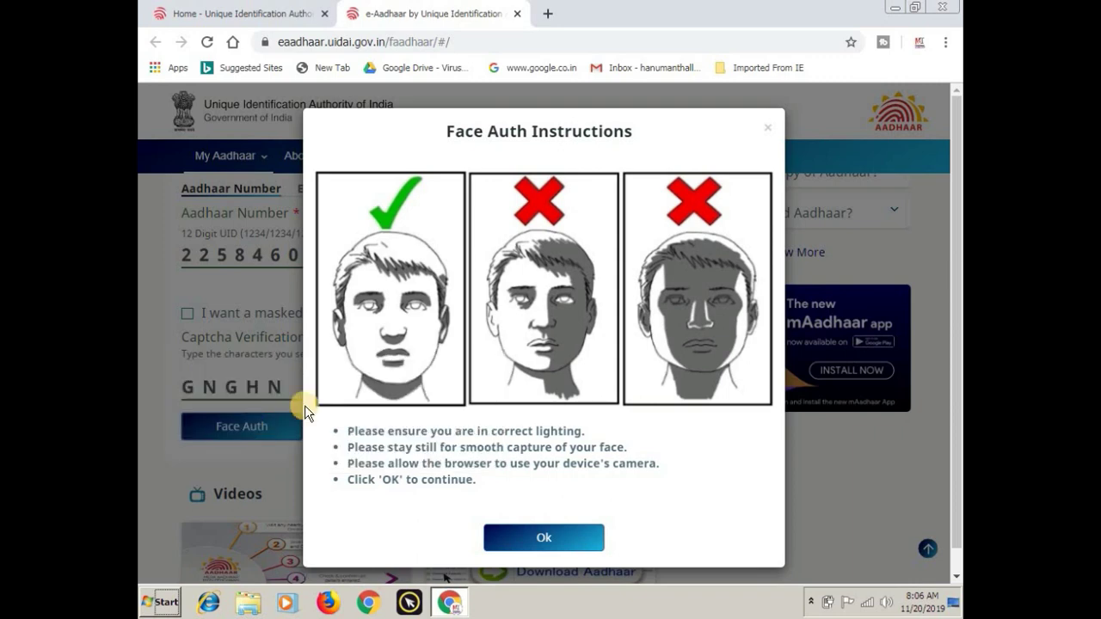
left_click(559, 536)
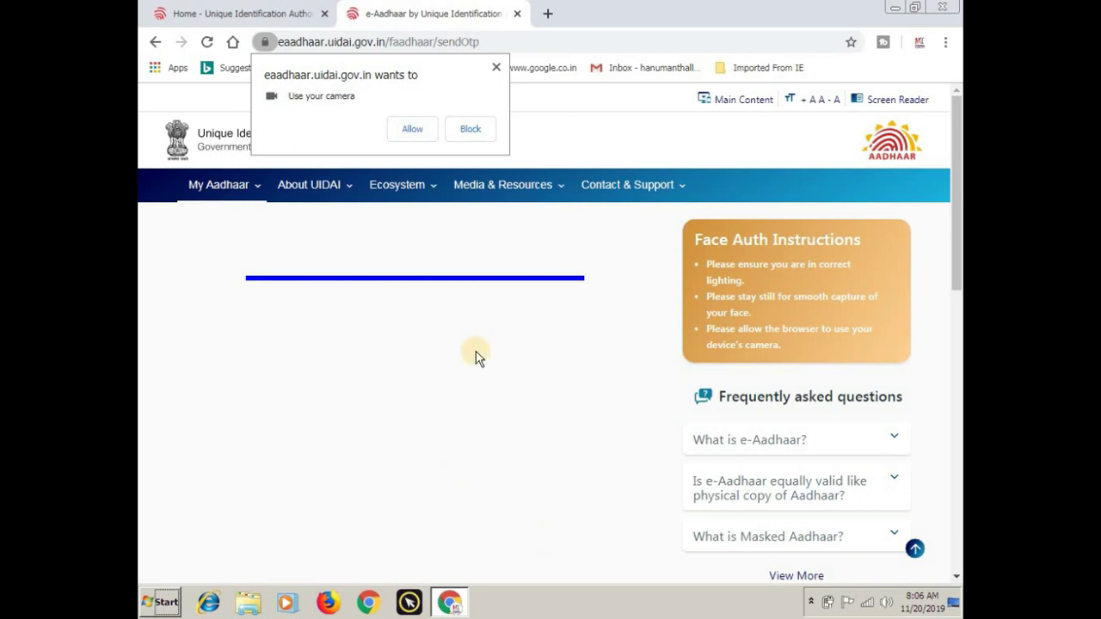
left_click(415, 130)
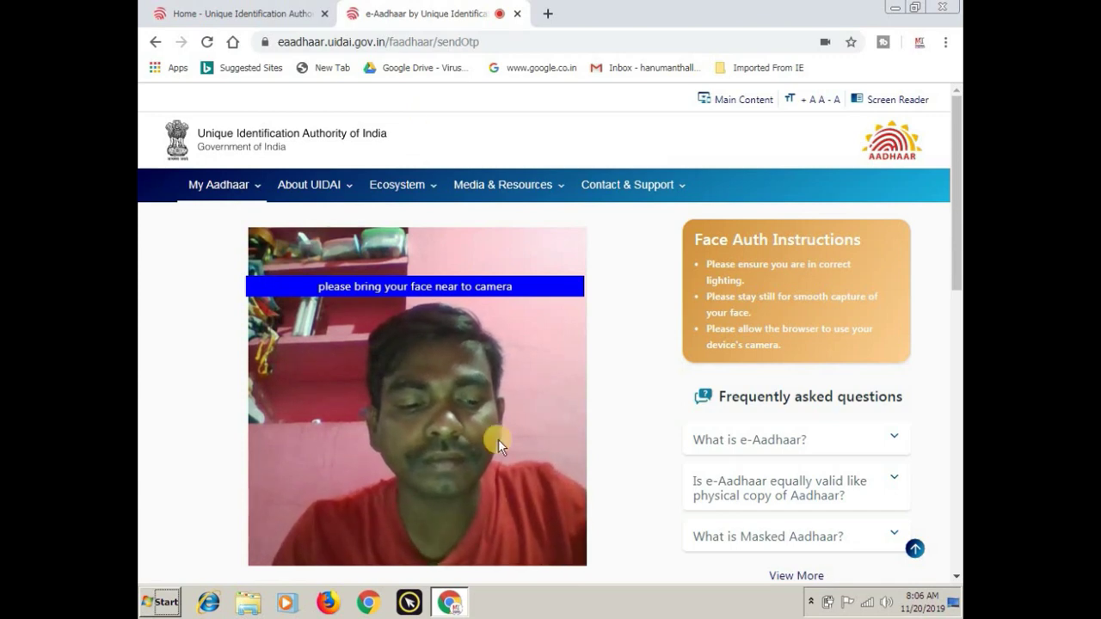
Scroll while the face capture verifies, until the Take a Quick Survey page loads.
scroll(498, 439, "down", 1)
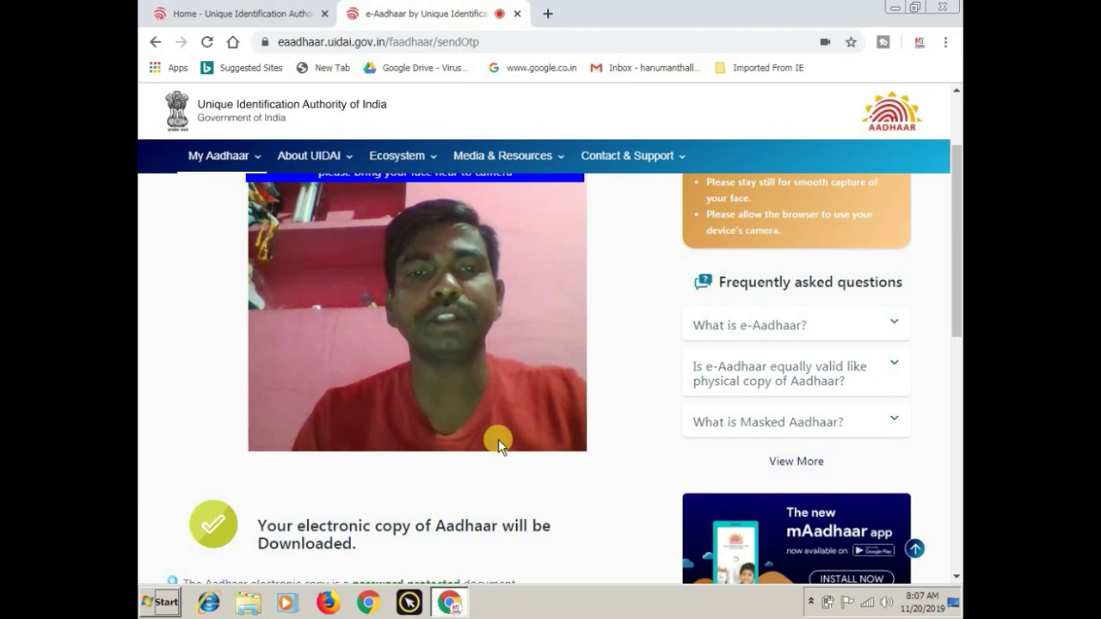
scroll(437, 428, "down", 2)
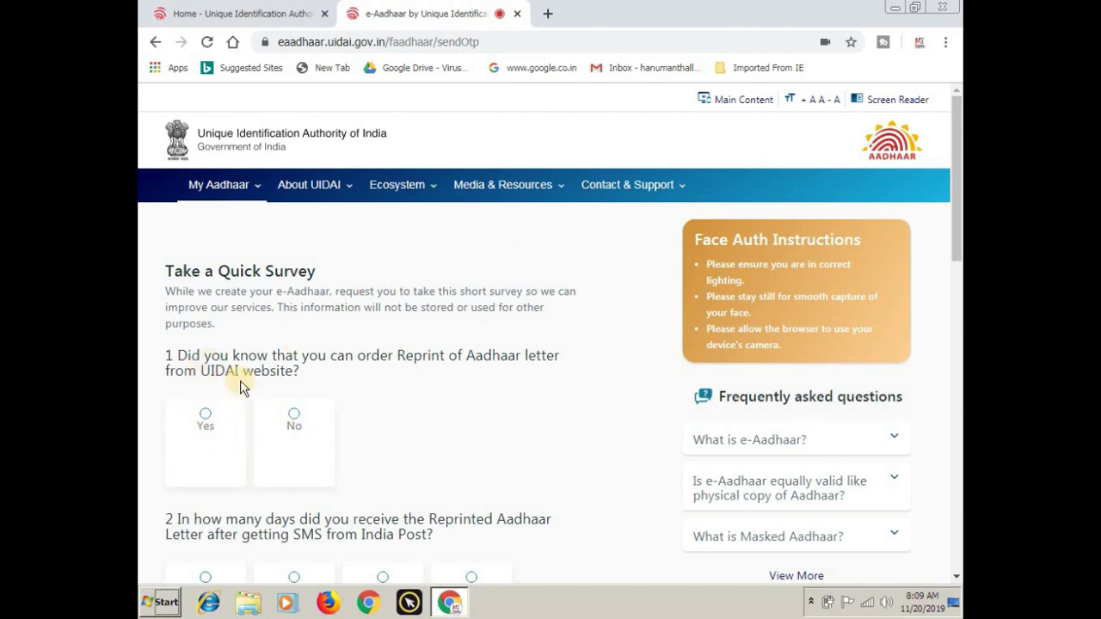
Answer the survey with Yes and Within 5 working days, then Verify And Download the PDF.
left_click(204, 424)
scroll(314, 478, "down", 2)
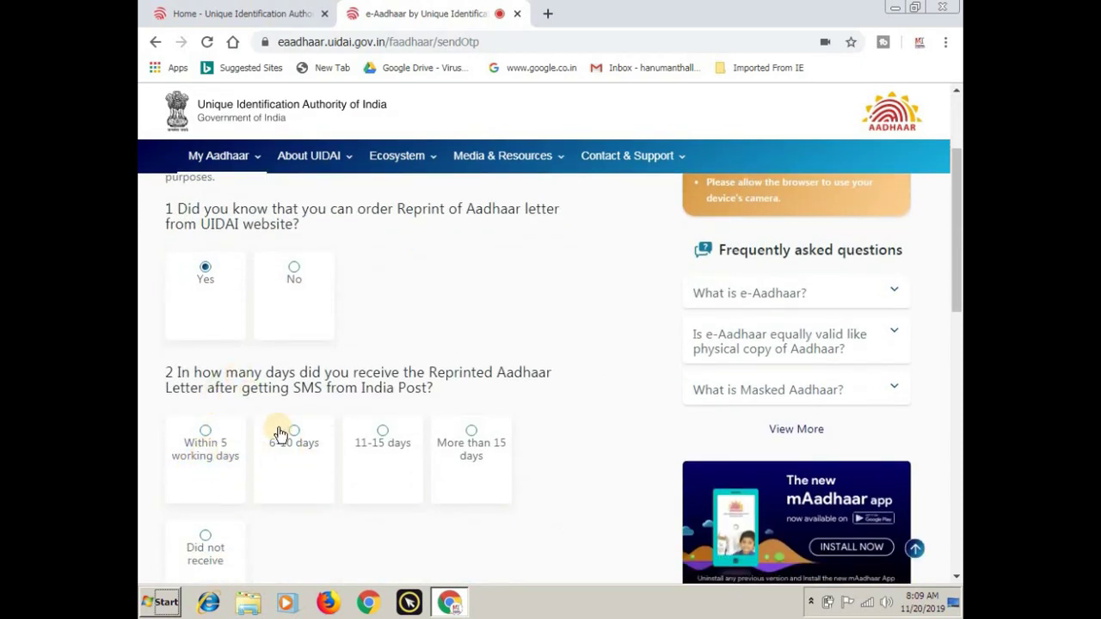
left_click(206, 433)
scroll(479, 441, "down", 1)
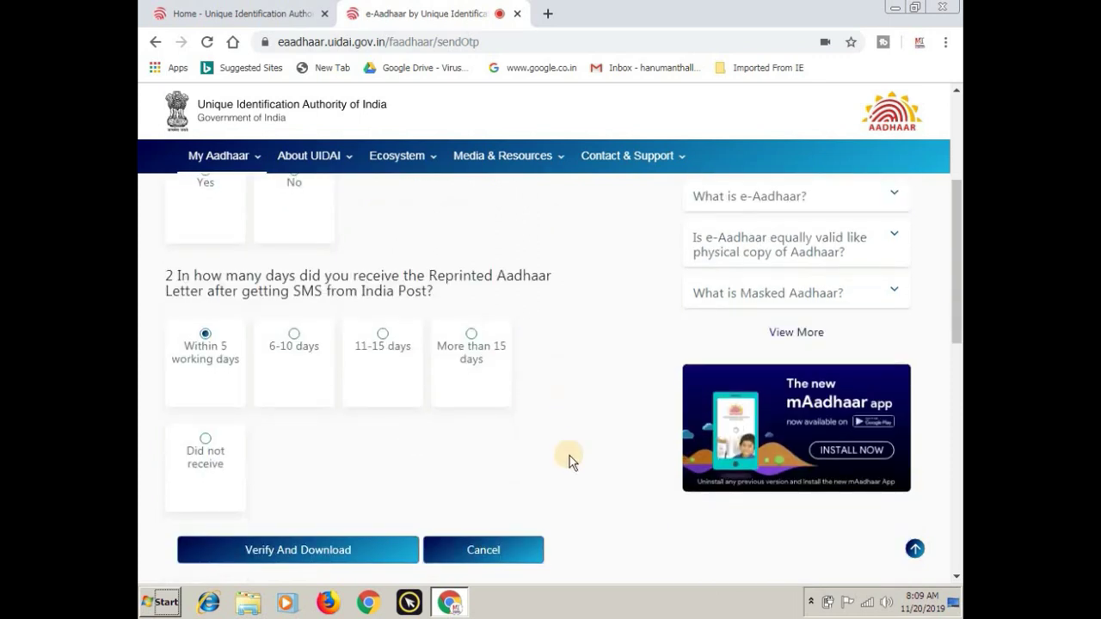
left_click(338, 556)
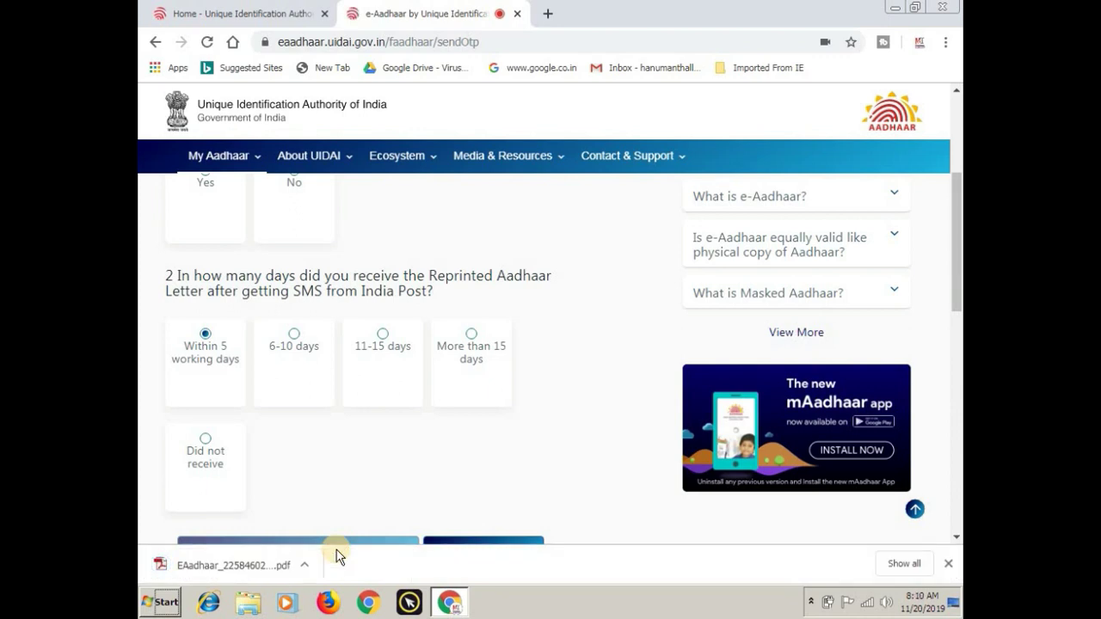
Open the downloaded EAadhaar PDF from Chrome's download bar.
left_click(261, 571)
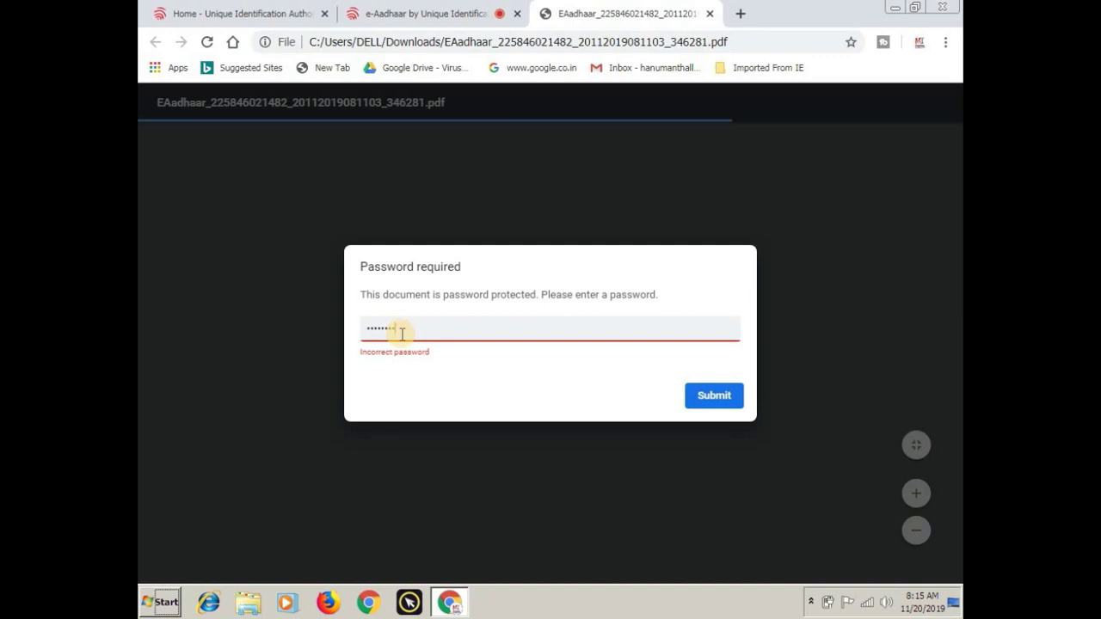
Submit the PDF password and scroll through the unlocked Aadhaar letter.
left_click(714, 395)
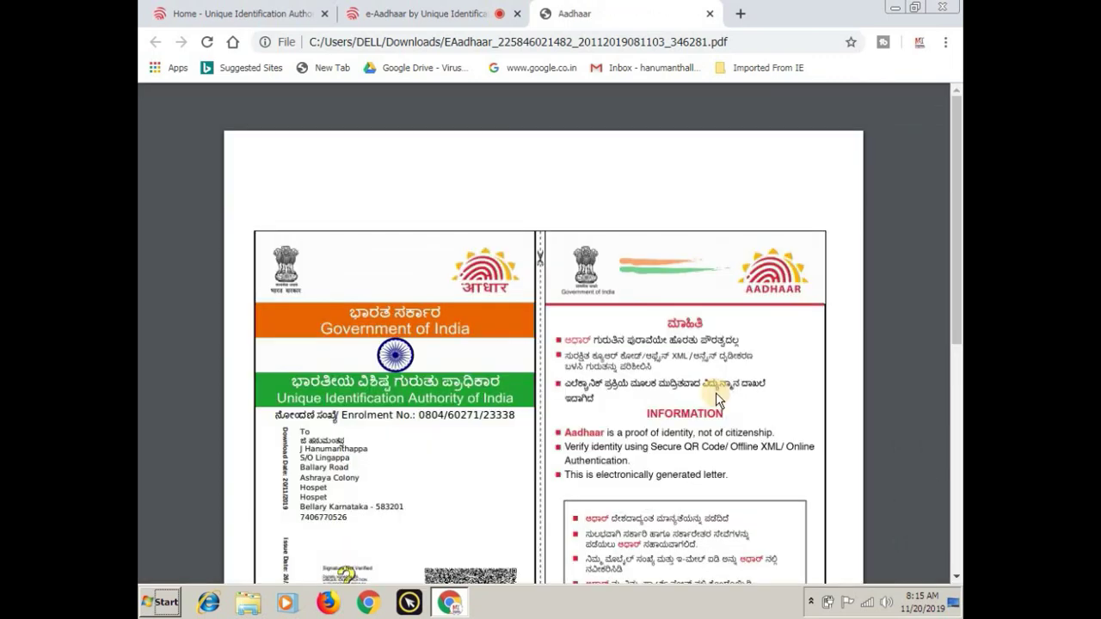
scroll(715, 392, "down", 2)
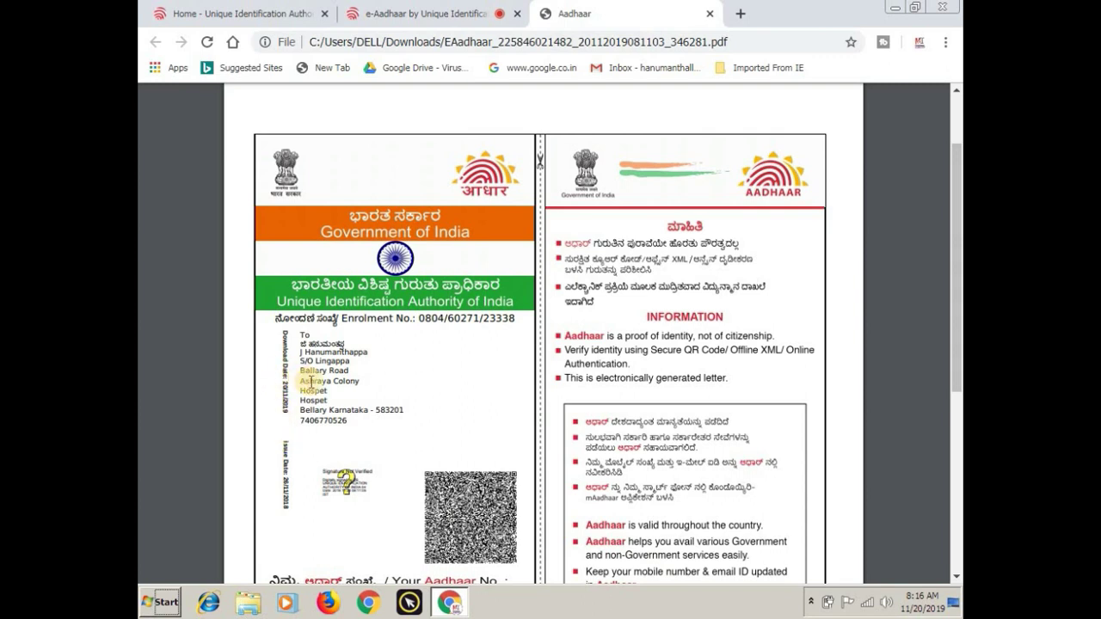
scroll(310, 383, "down", 2)
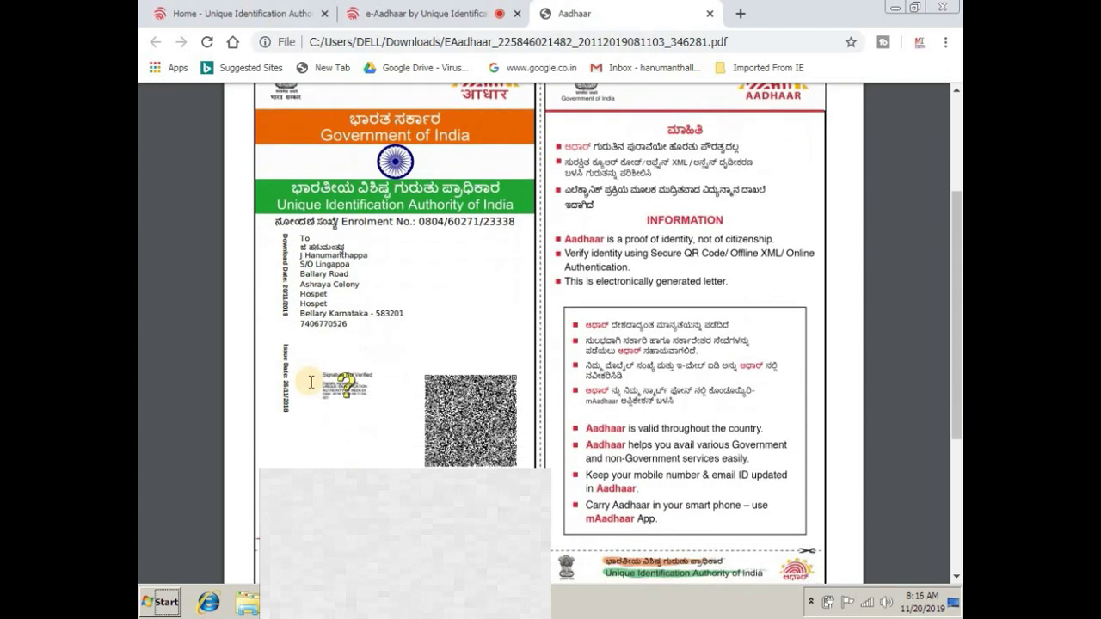